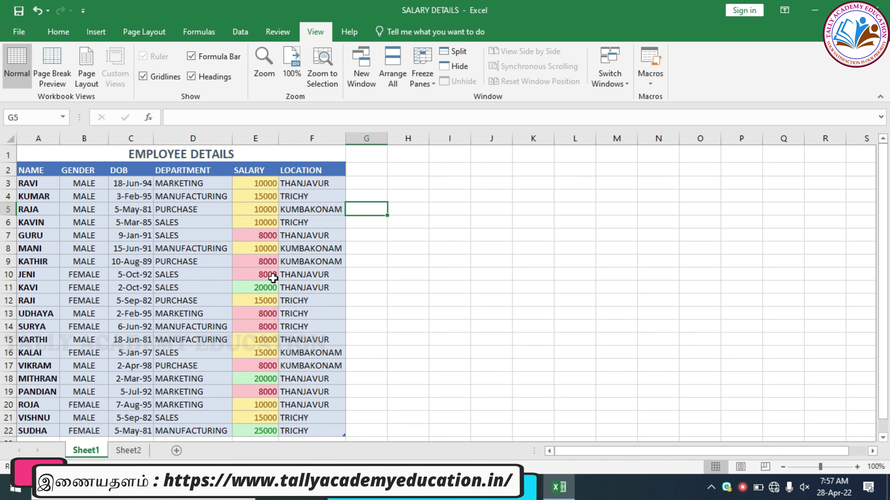
Switch to Sheet2 and customize the ribbon so that the Developer tab is included
{"action": "left_click", "coordinate": [136, 454]}
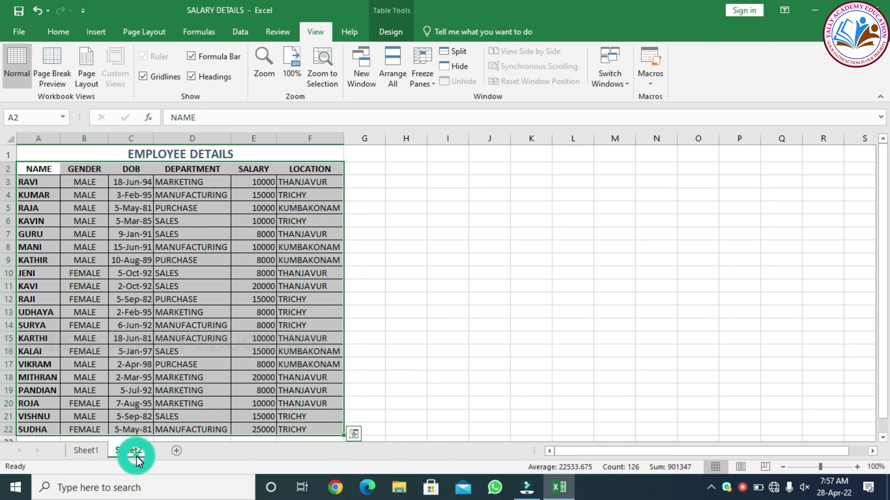
{"action": "left_click", "coordinate": [282, 287]}
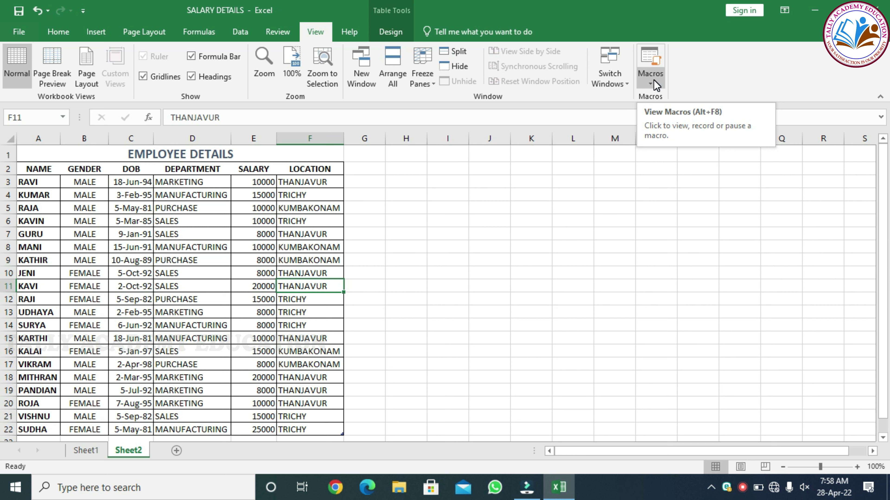
{"action": "right_click", "coordinate": [694, 75]}
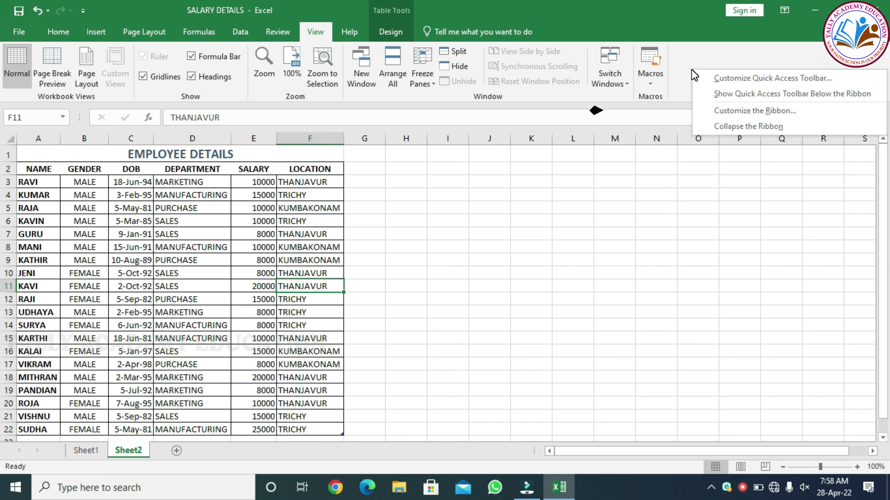
{"action": "left_click", "coordinate": [722, 112]}
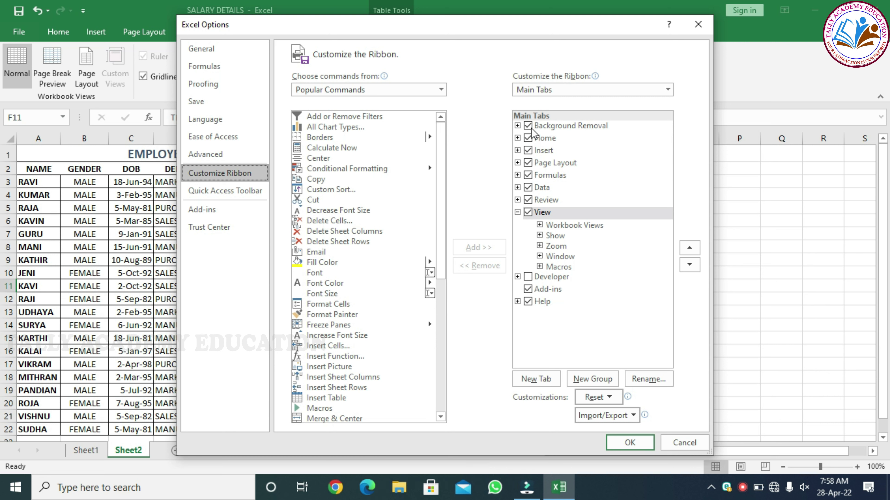
{"action": "left_click", "coordinate": [527, 277]}
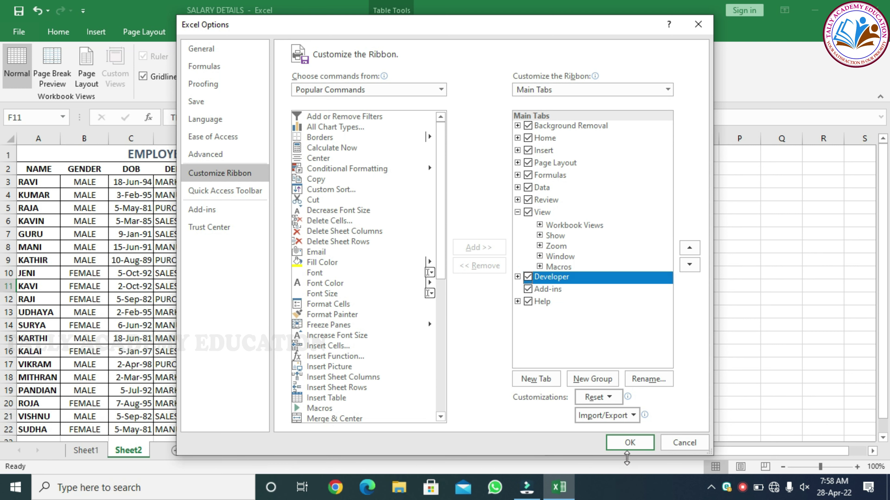
{"action": "left_click", "coordinate": [630, 443]}
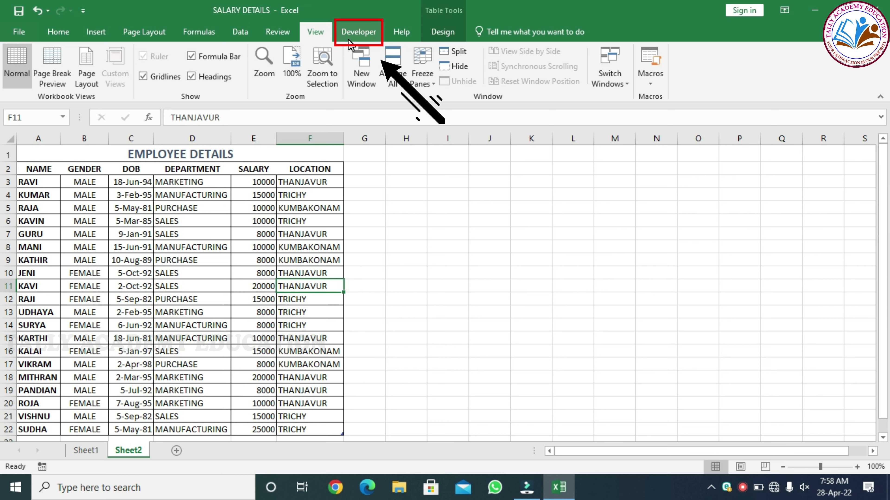
Start recording a macro named STYLE with the shortcut Ctrl+Shift+F, stored in This Workbook
{"action": "left_click", "coordinate": [369, 31]}
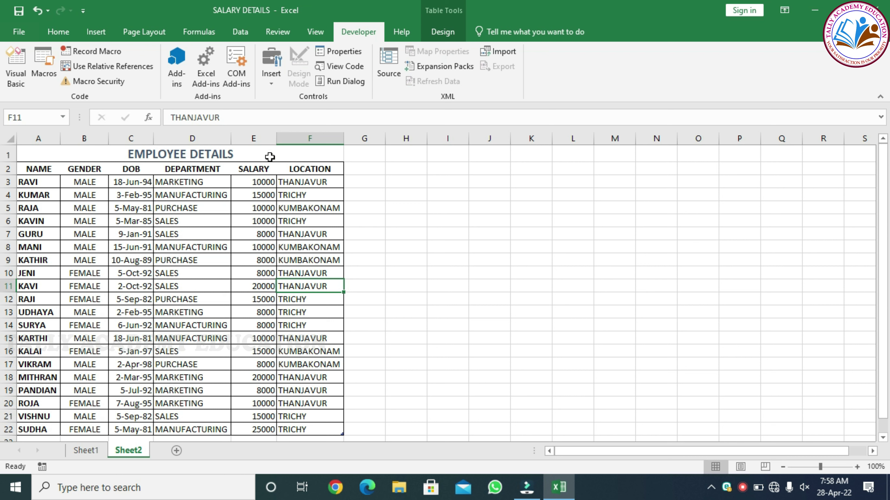
{"action": "left_click", "coordinate": [101, 54]}
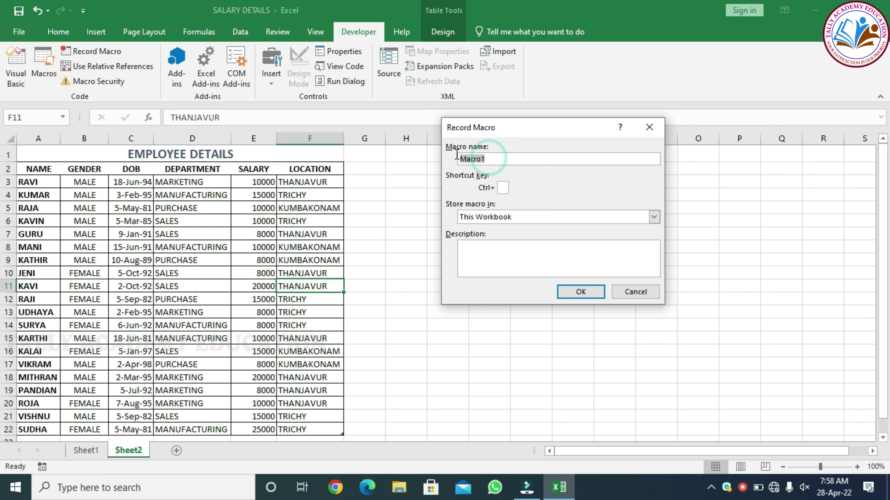
{"action": "type", "text": "STYLE"}
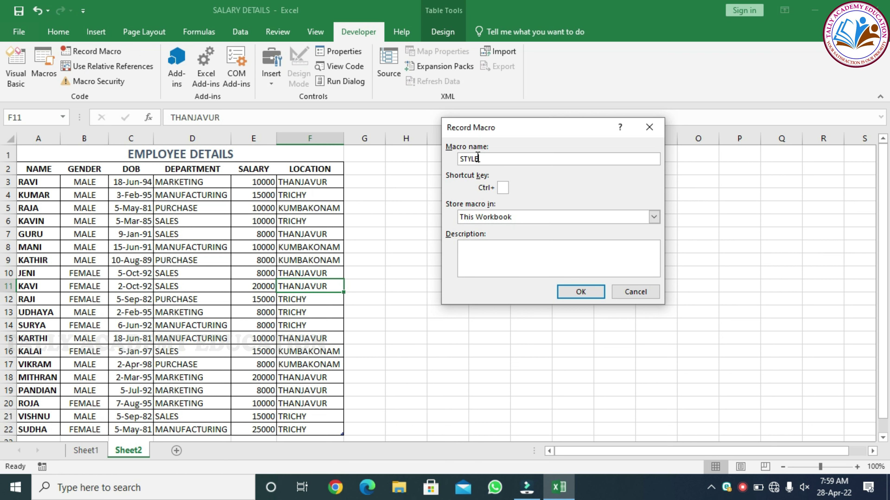
{"action": "left_click", "coordinate": [503, 190]}
{"action": "type", "text": "F"}
{"action": "left_click", "coordinate": [654, 217]}
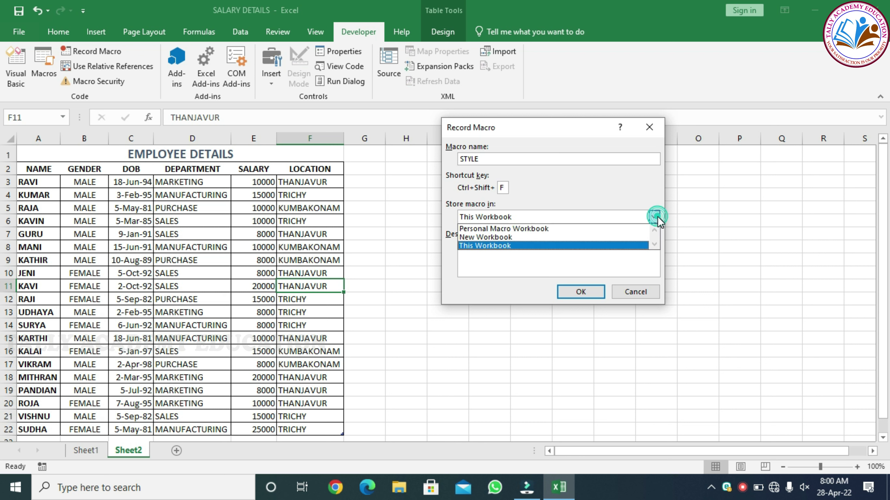
{"action": "left_click", "coordinate": [598, 236]}
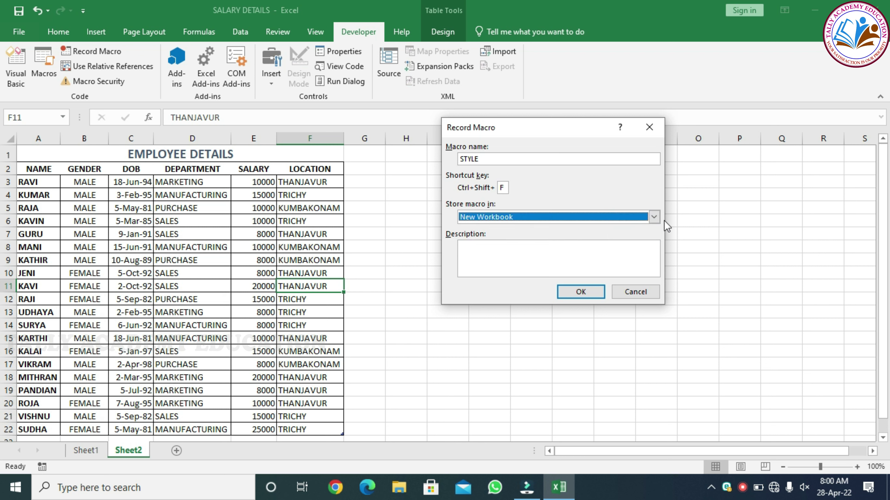
{"action": "left_click", "coordinate": [653, 217]}
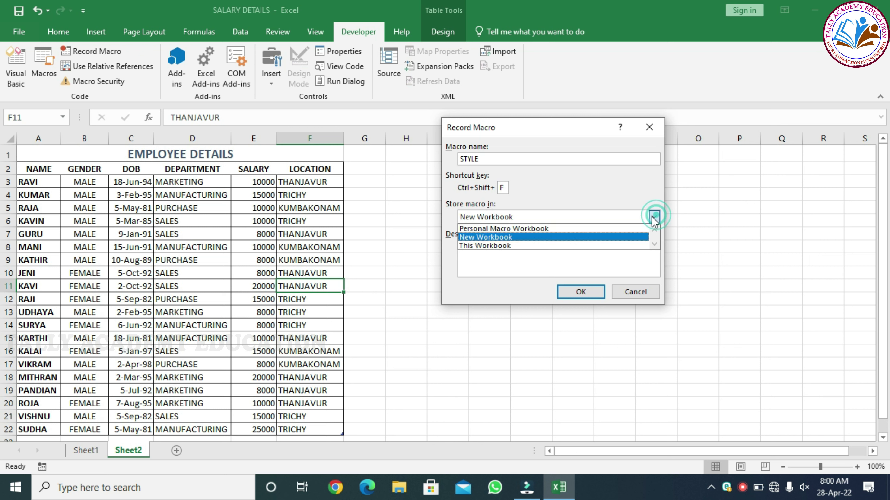
{"action": "left_click", "coordinate": [597, 246]}
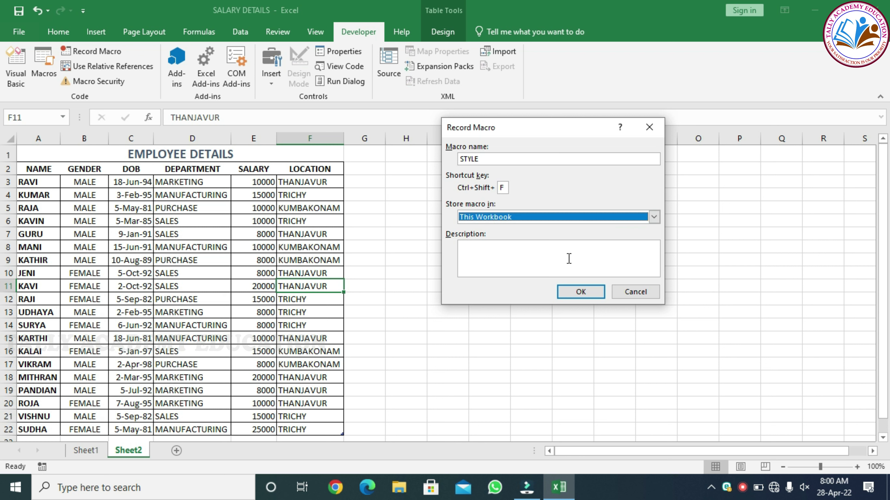
{"action": "left_click", "coordinate": [581, 293]}
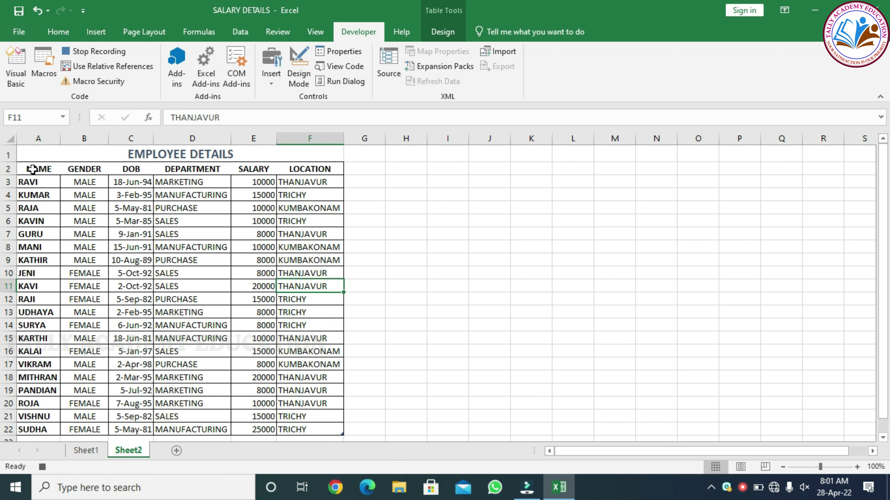
Format the header cells A2:F2 with a dark orange fill and white font color
{"action": "left_click_drag", "start_coordinate": [39, 167], "coordinate": [307, 171]}
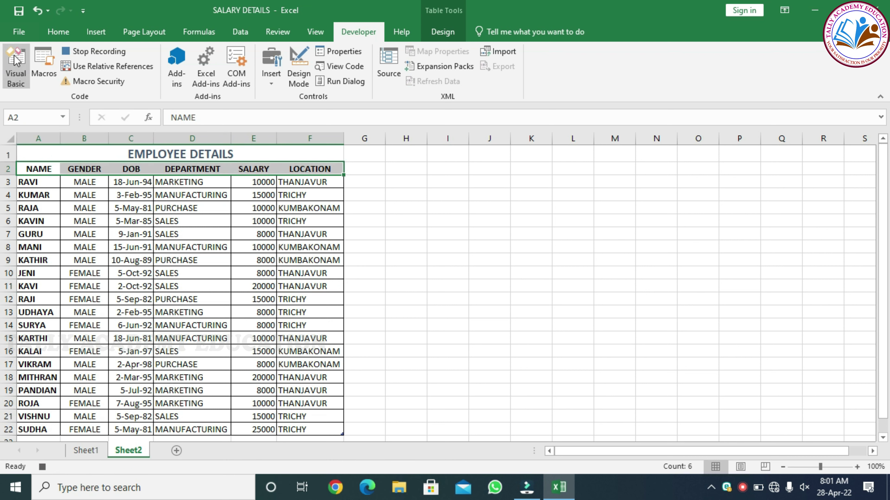
{"action": "left_click", "coordinate": [58, 34]}
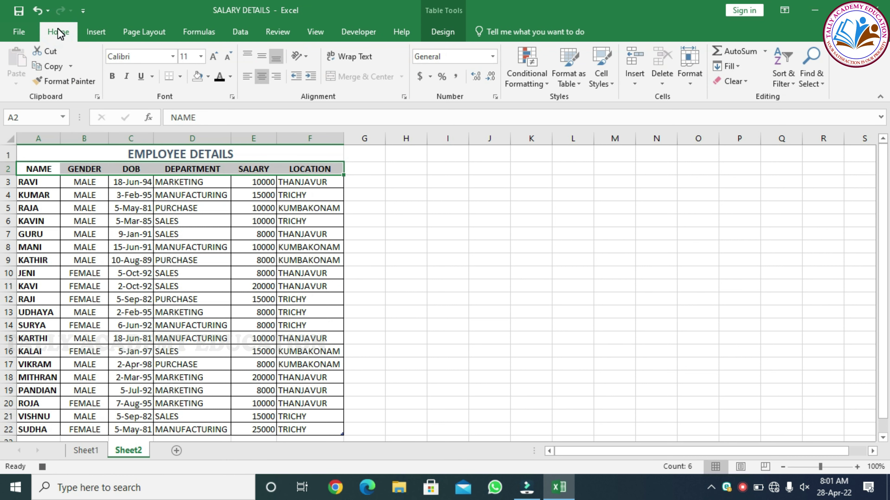
{"action": "left_click", "coordinate": [206, 78]}
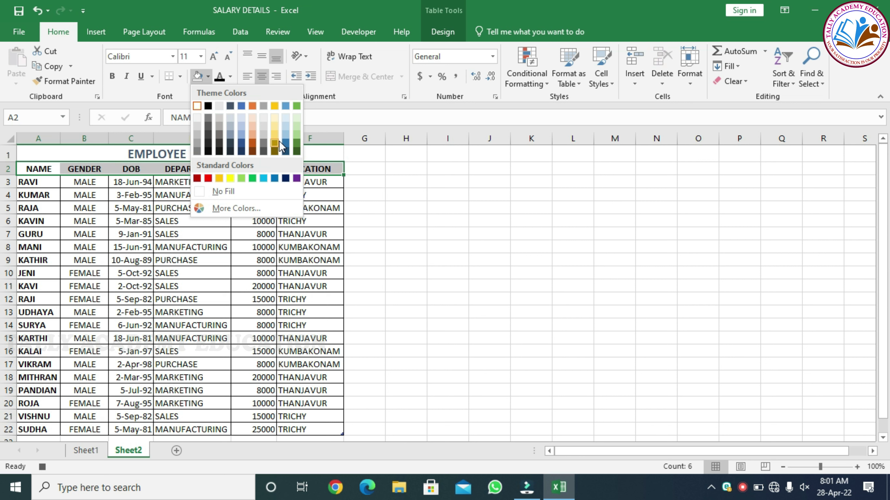
{"action": "left_click", "coordinate": [252, 145]}
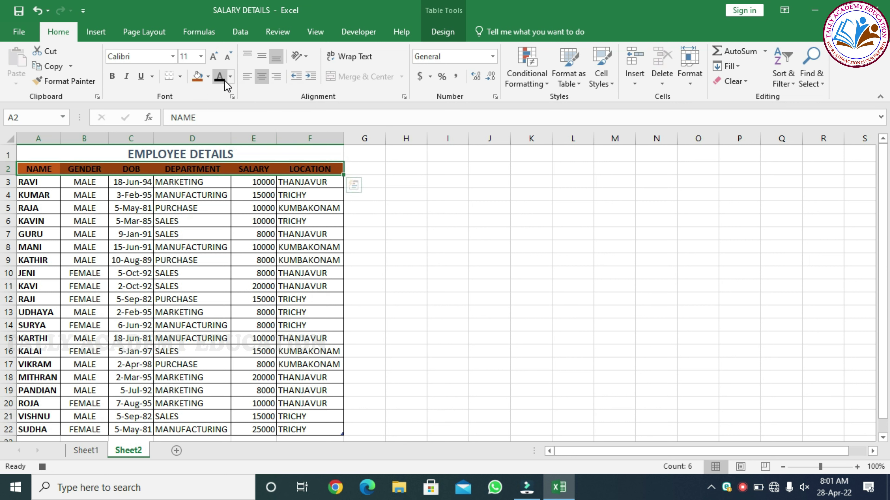
{"action": "left_click", "coordinate": [230, 76]}
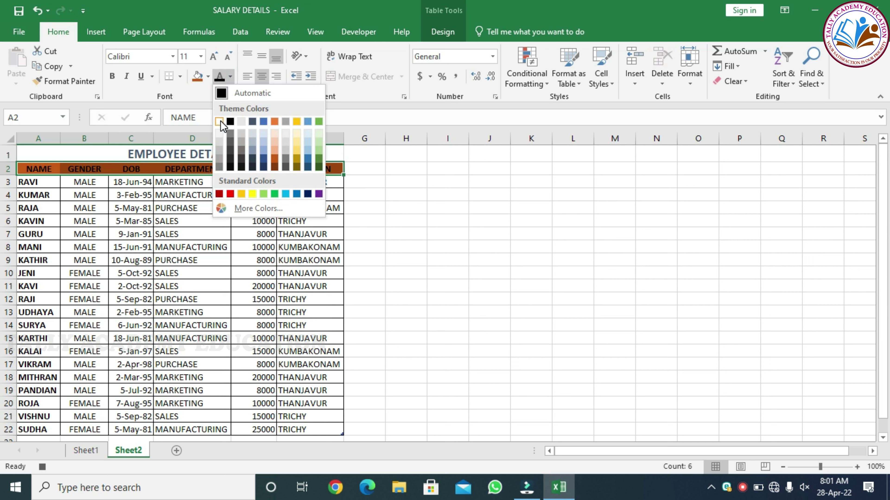
{"action": "left_click", "coordinate": [220, 122]}
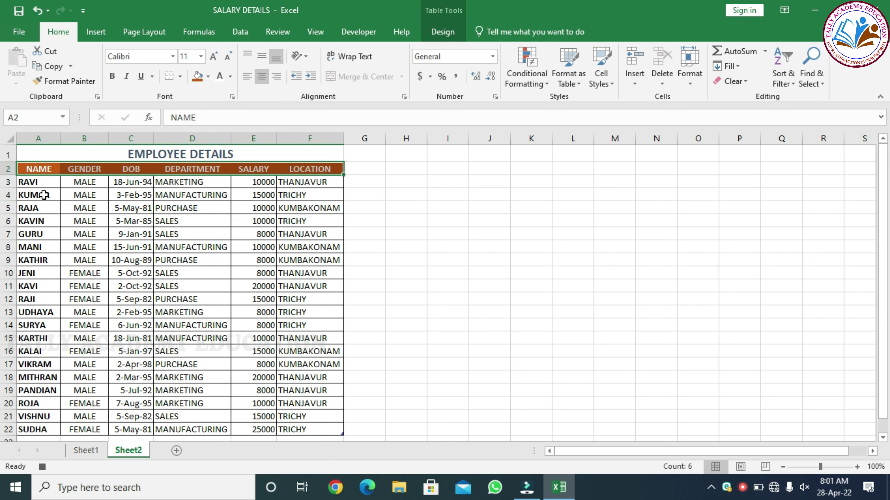
Fill the employee data cells A3:F22 with light blue
{"action": "left_click_drag", "start_coordinate": [37, 183], "coordinate": [303, 429]}
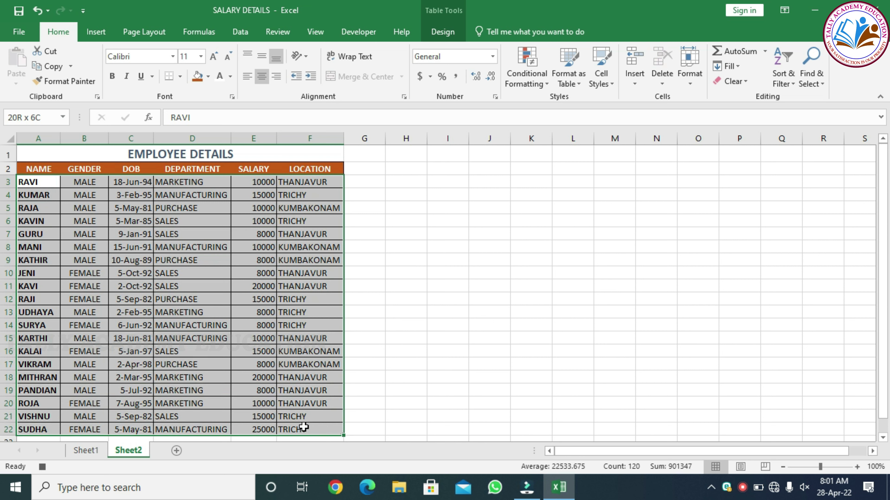
{"action": "left_click", "coordinate": [208, 76]}
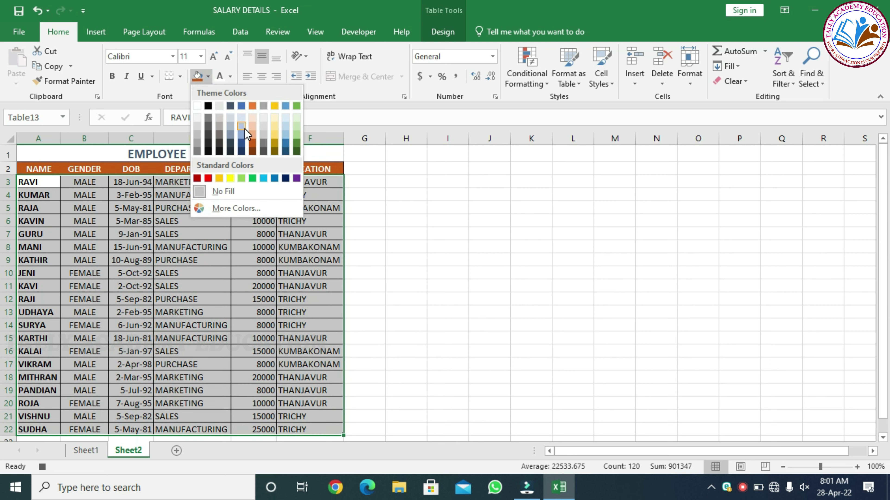
{"action": "left_click", "coordinate": [241, 126]}
{"action": "left_click", "coordinate": [214, 207]}
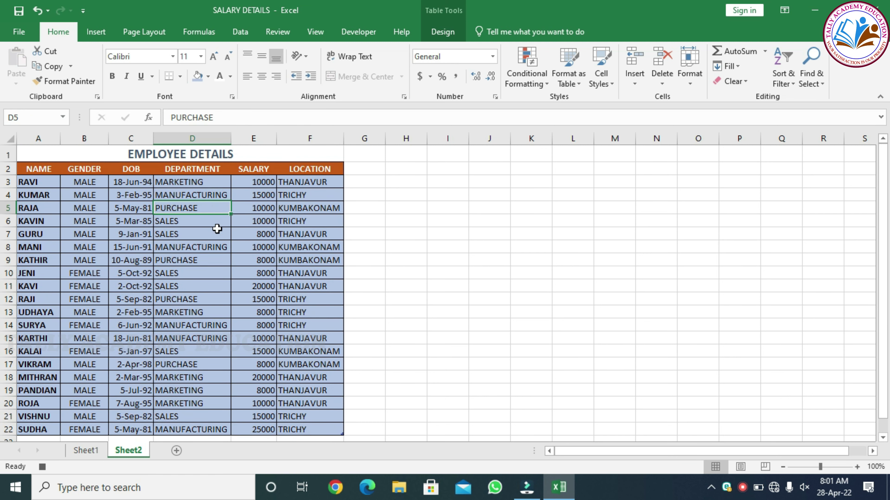
Highlight salaries in E3:E22 greater than 15000 using Green Fill with Dark Green Text conditional formatting
{"action": "scroll", "coordinate": [212, 241], "scroll_direction": "down", "scroll_amount": 1}
{"action": "scroll", "coordinate": [213, 241], "scroll_direction": "up", "scroll_amount": 1}
{"action": "left_click", "coordinate": [255, 183]}
{"action": "left_click_drag", "start_coordinate": [255, 182], "coordinate": [259, 427]}
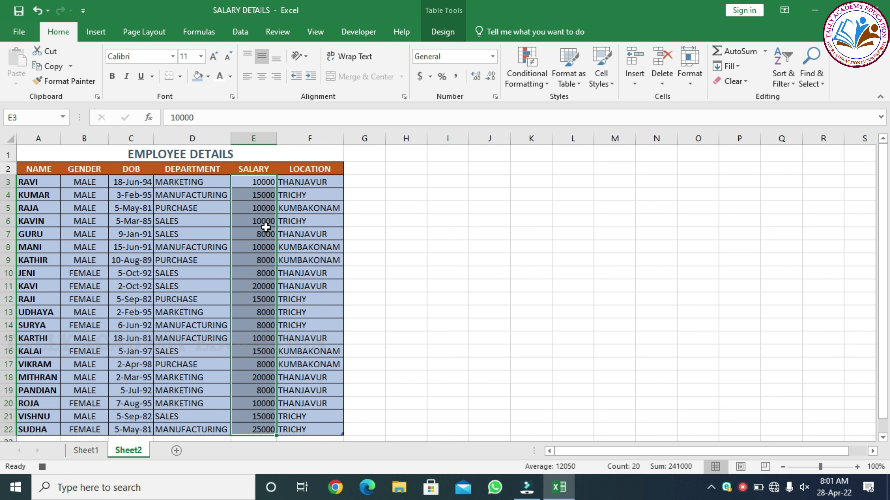
{"action": "left_click", "coordinate": [542, 80]}
{"action": "mouse_move", "coordinate": [596, 105]}
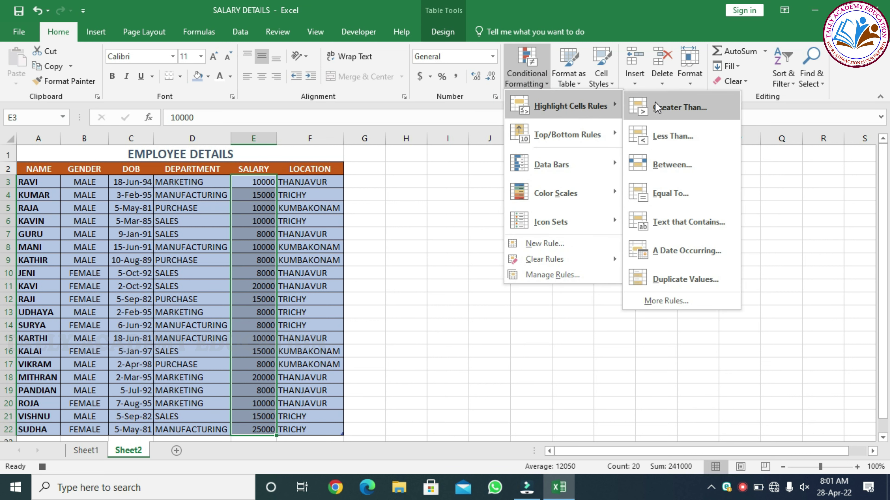
{"action": "left_click", "coordinate": [658, 103]}
{"action": "left_click", "coordinate": [507, 240]}
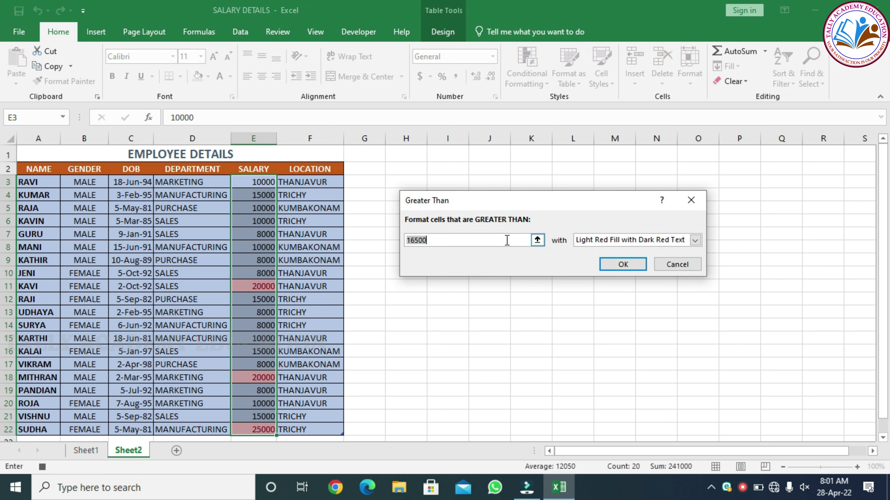
{"action": "key", "text": "BackSpace"}
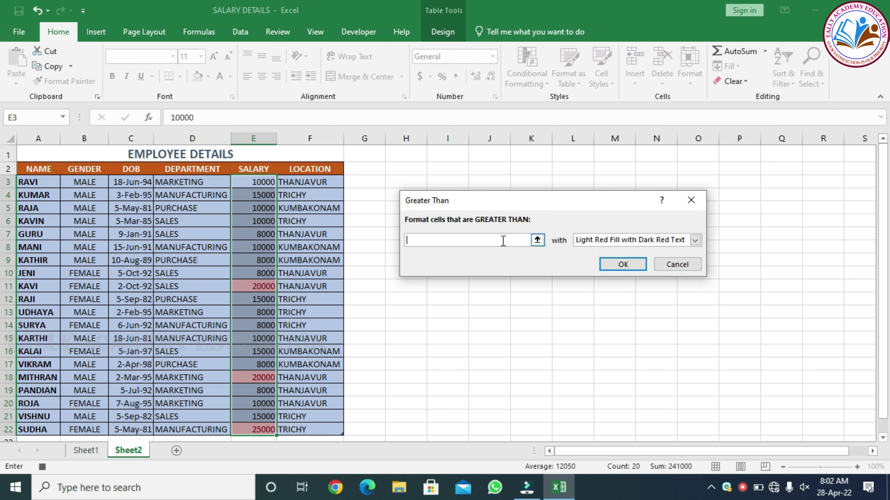
{"action": "type", "text": "150"}
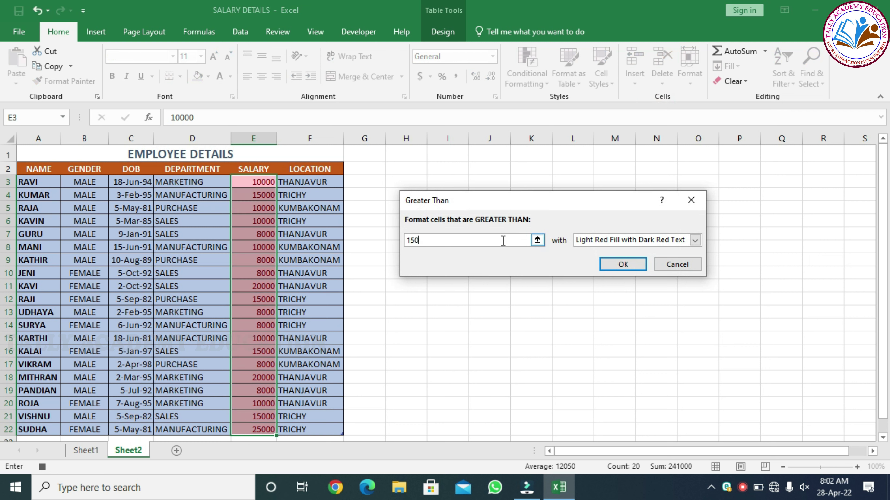
{"action": "type", "text": "00"}
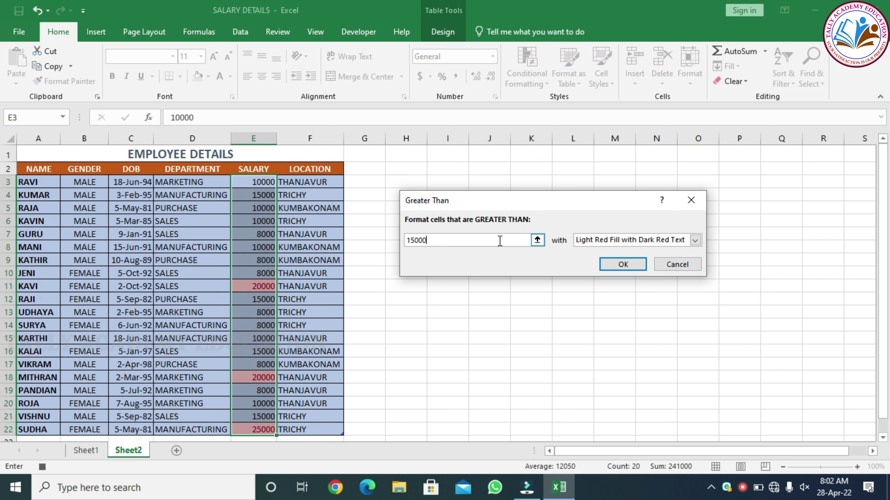
{"action": "left_click", "coordinate": [698, 243]}
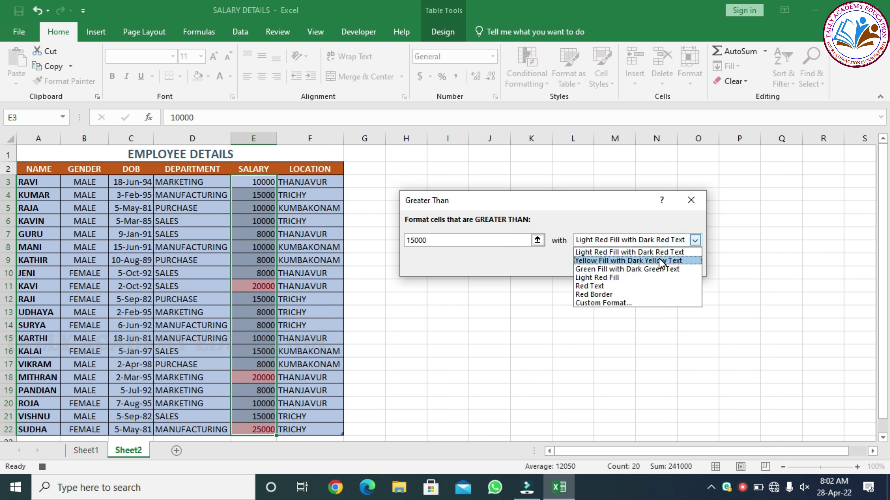
{"action": "left_click", "coordinate": [655, 273]}
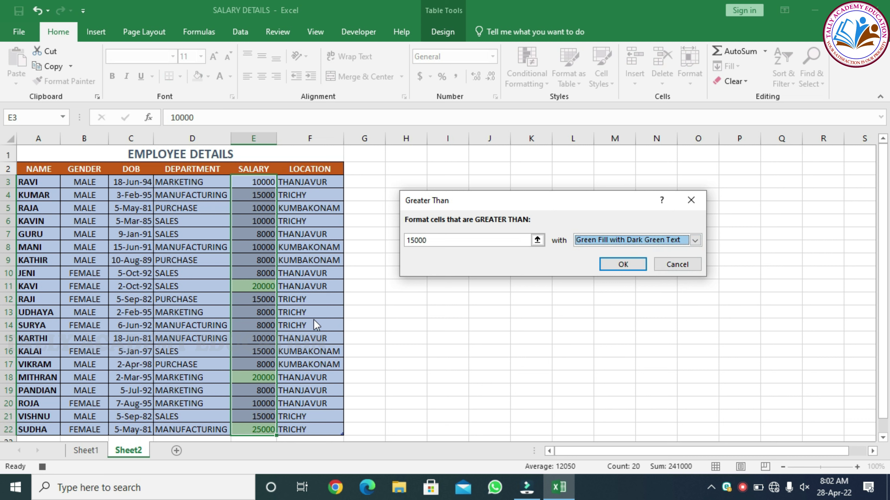
{"action": "left_click", "coordinate": [632, 266]}
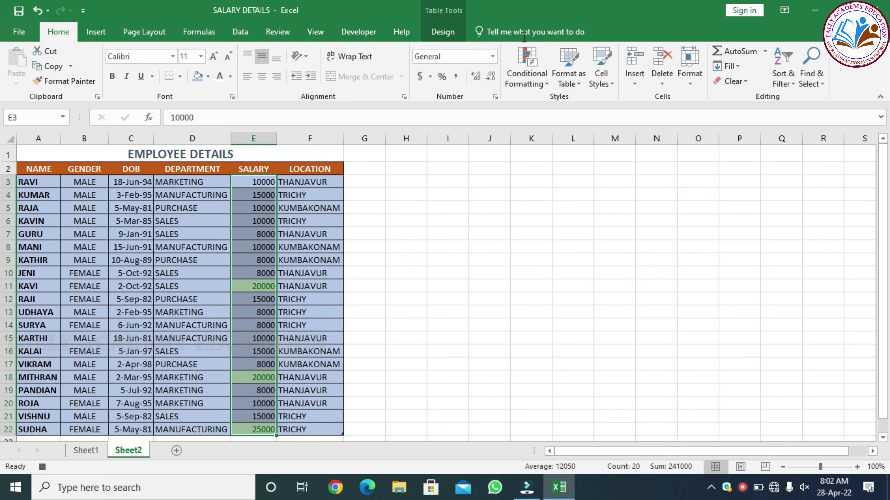
Highlight salaries in E3:E22 less than 9000 using Light Red Fill with Dark Red Text conditional formatting
{"action": "left_click", "coordinate": [547, 83]}
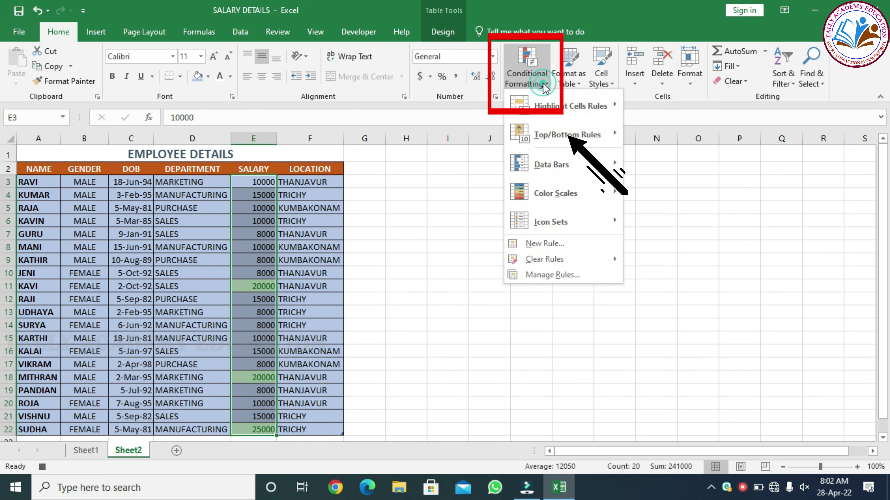
{"action": "mouse_move", "coordinate": [584, 108]}
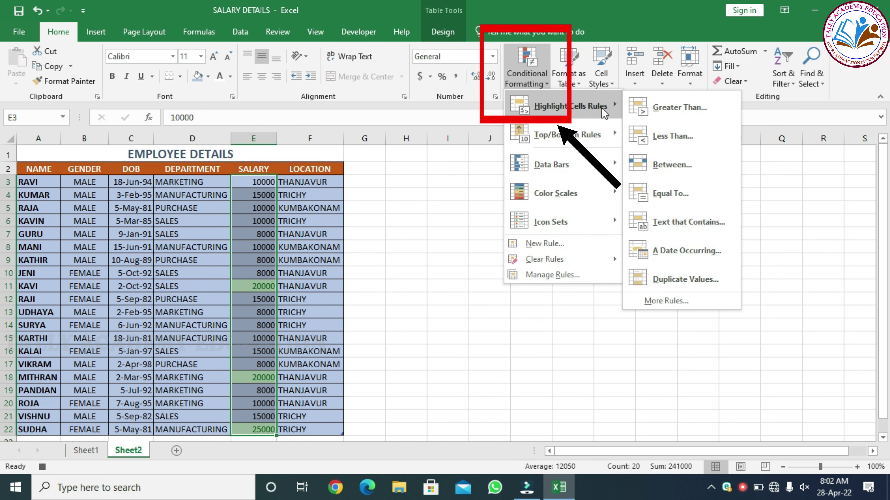
{"action": "left_click", "coordinate": [687, 133]}
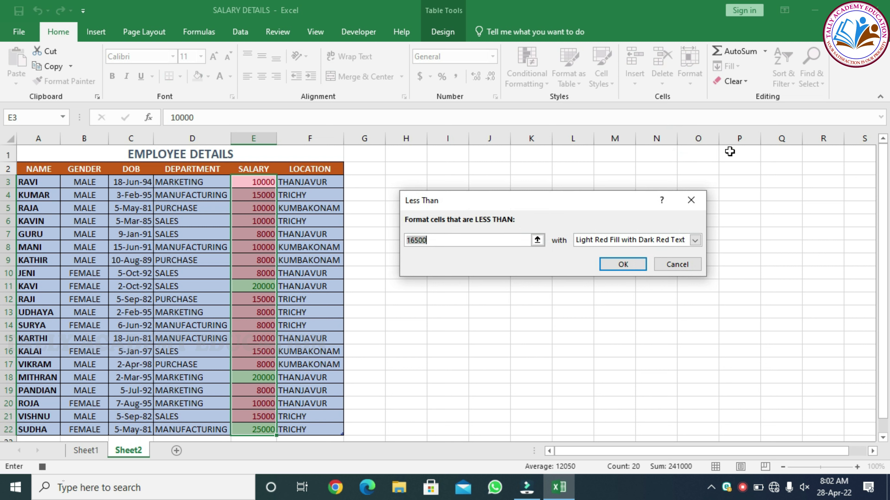
{"action": "type", "text": "800"}
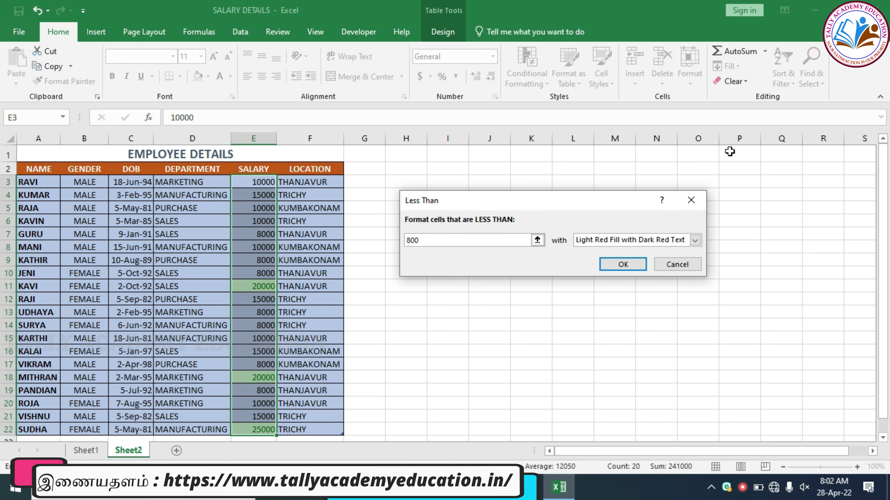
{"action": "type", "text": "9000"}
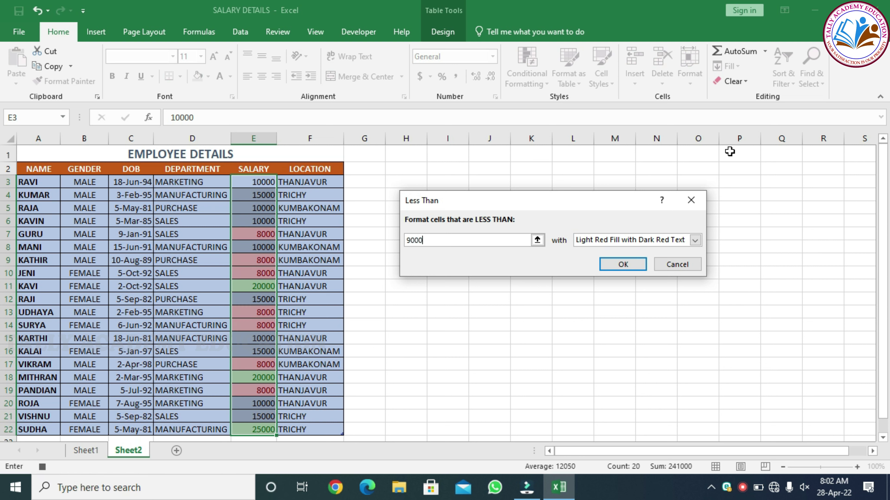
{"action": "left_click", "coordinate": [623, 265]}
Highlight salaries in E3:E22 between 8500 and 15000 using Yellow Fill with Dark Yellow Text conditional formatting
{"action": "left_click", "coordinate": [534, 77]}
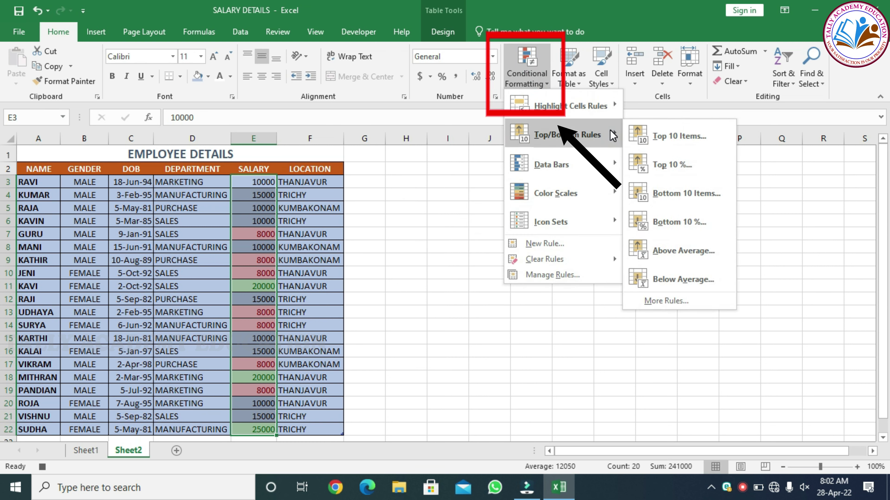
{"action": "mouse_move", "coordinate": [610, 118]}
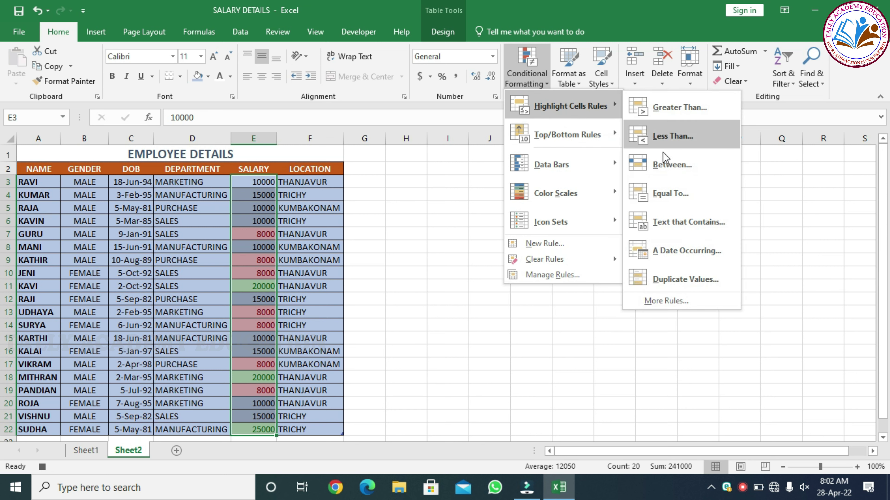
{"action": "left_click", "coordinate": [668, 170]}
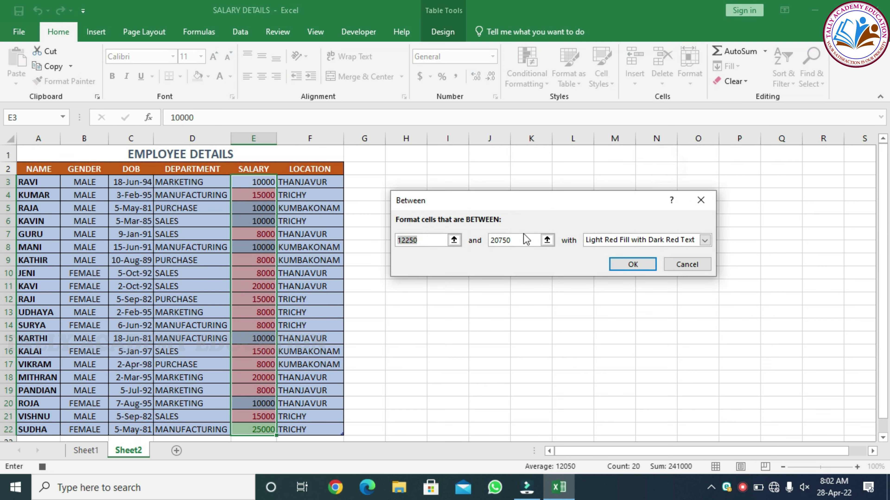
{"action": "left_click", "coordinate": [435, 243]}
{"action": "left_click_drag", "start_coordinate": [406, 245], "coordinate": [395, 250]}
{"action": "type", "text": "8"}
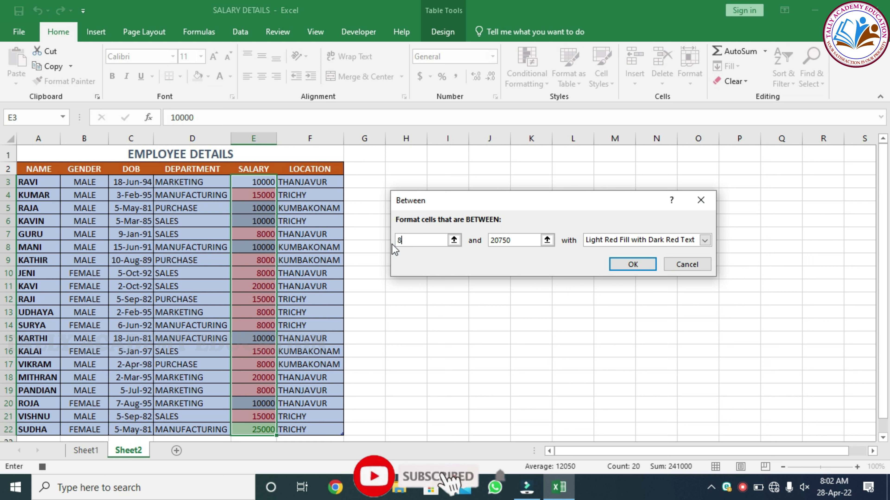
{"action": "type", "text": "500"}
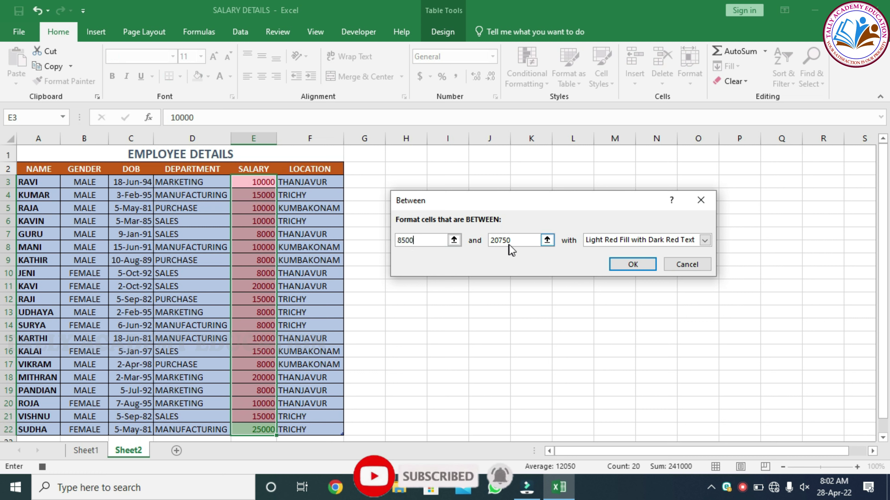
{"action": "left_click", "coordinate": [520, 244]}
{"action": "key", "text": "BackSpace"}
{"action": "key", "text": "BackSpace"}
{"action": "key", "text": "BackSpace"}
{"action": "key", "text": "BackSpace"}
{"action": "key", "text": "BackSpace"}
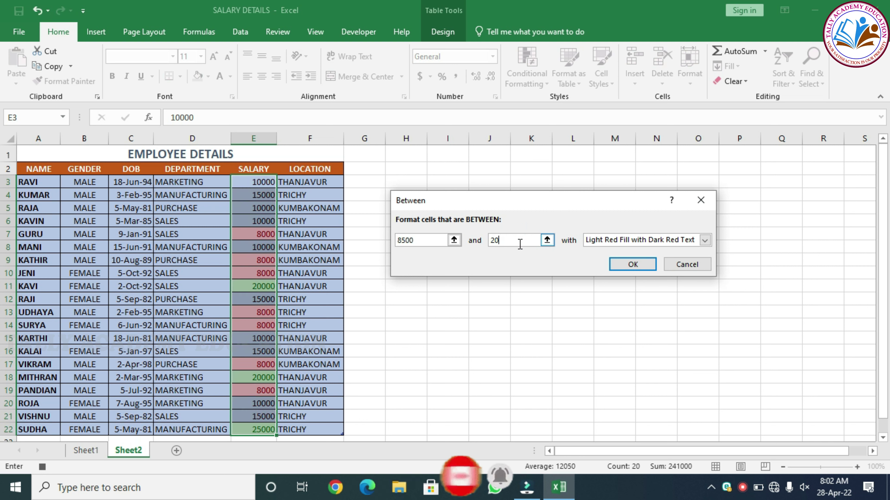
{"action": "type", "text": "15000"}
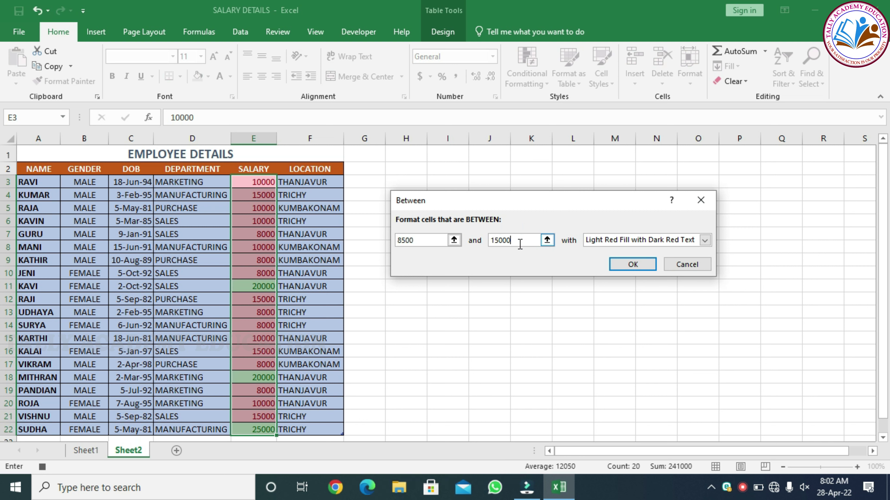
{"action": "left_click", "coordinate": [704, 241]}
{"action": "left_click", "coordinate": [667, 260]}
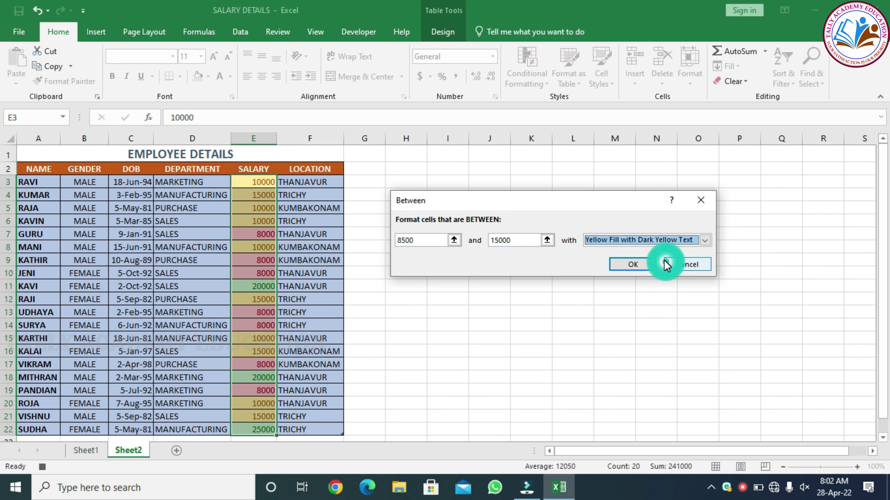
{"action": "left_click", "coordinate": [634, 265]}
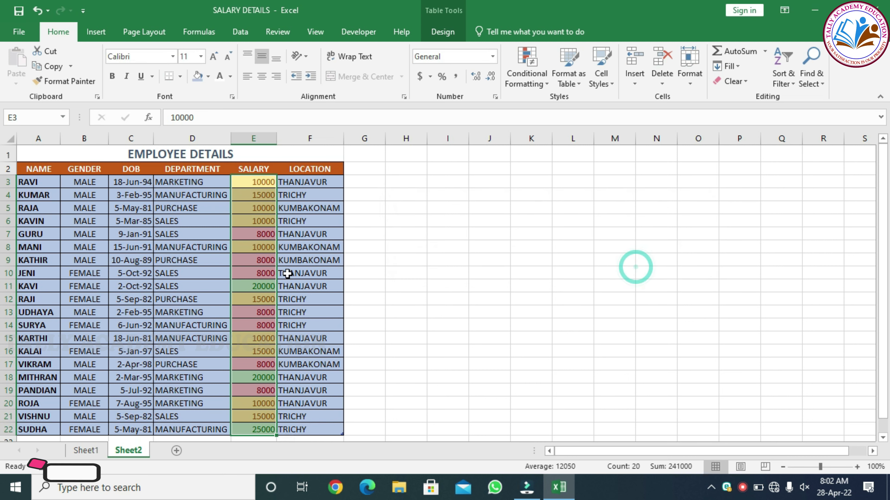
Deselect the salary range and stop recording the STYLE macro
{"action": "left_click", "coordinate": [228, 284]}
{"action": "scroll", "coordinate": [267, 278], "scroll_direction": "down", "scroll_amount": 1}
{"action": "scroll", "coordinate": [263, 223], "scroll_direction": "up", "scroll_amount": 1}
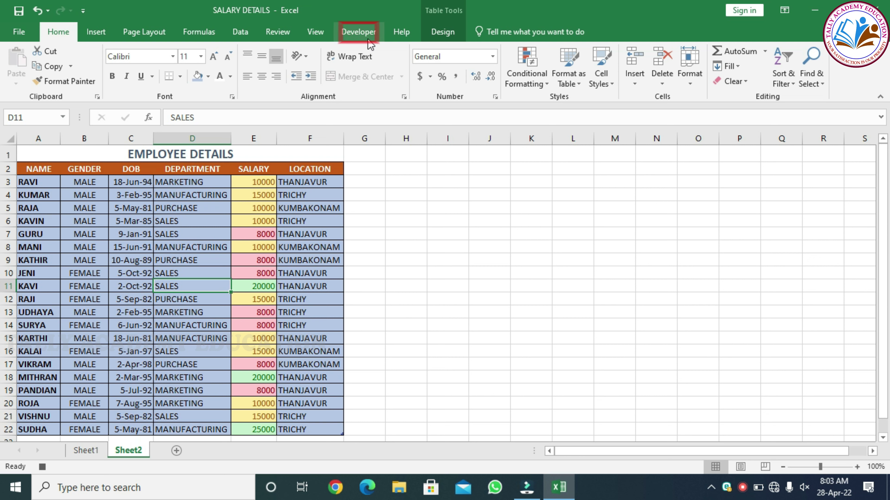
{"action": "left_click", "coordinate": [361, 32]}
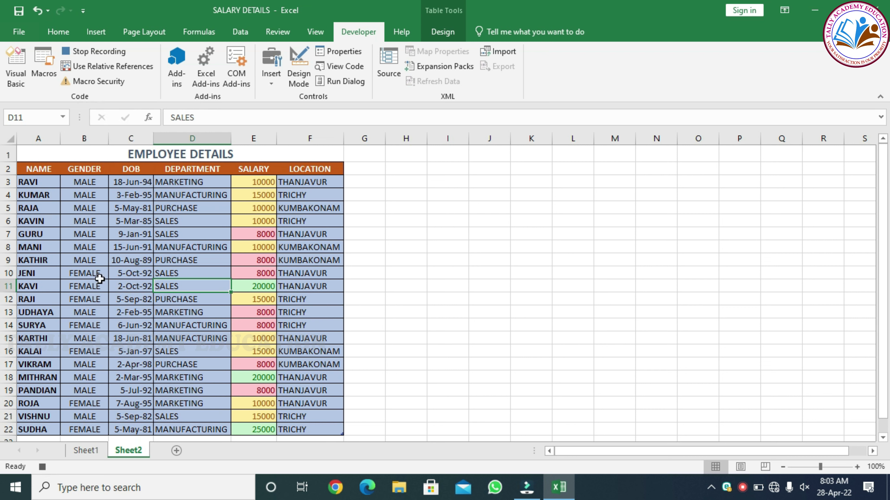
{"action": "left_click", "coordinate": [91, 53]}
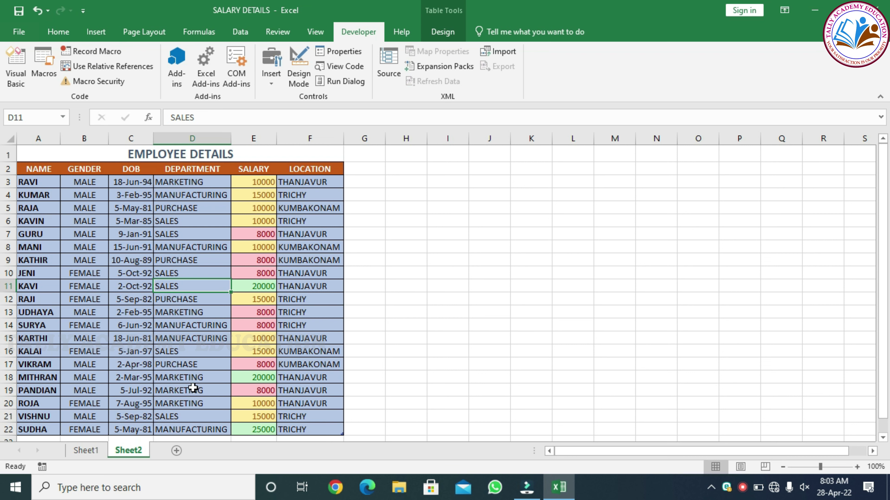
Add a new worksheet and run the STYLE macro on its unformatted employee details table, A1:F22
{"action": "left_click", "coordinate": [176, 450]}
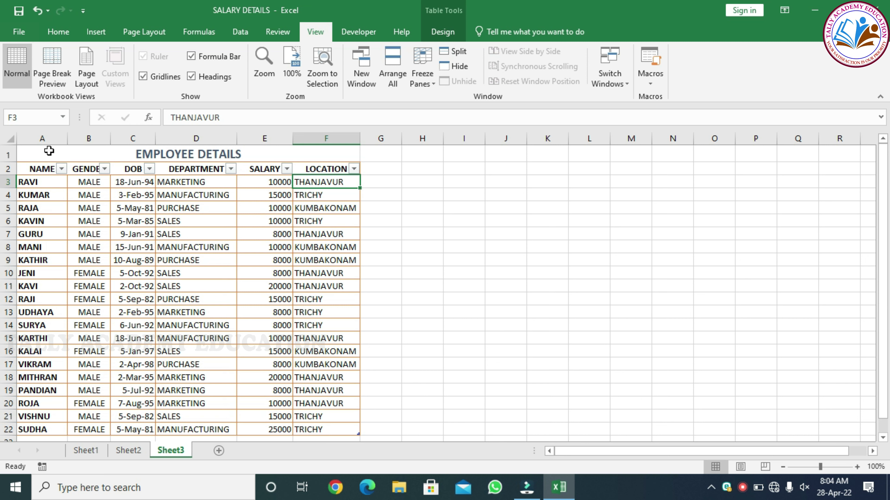
{"action": "left_click_drag", "start_coordinate": [44, 153], "coordinate": [327, 424]}
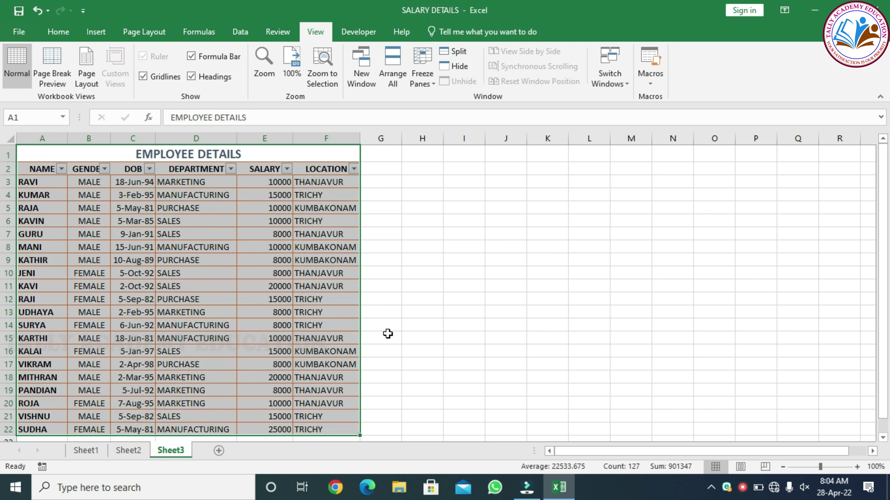
{"action": "left_click", "coordinate": [657, 59]}
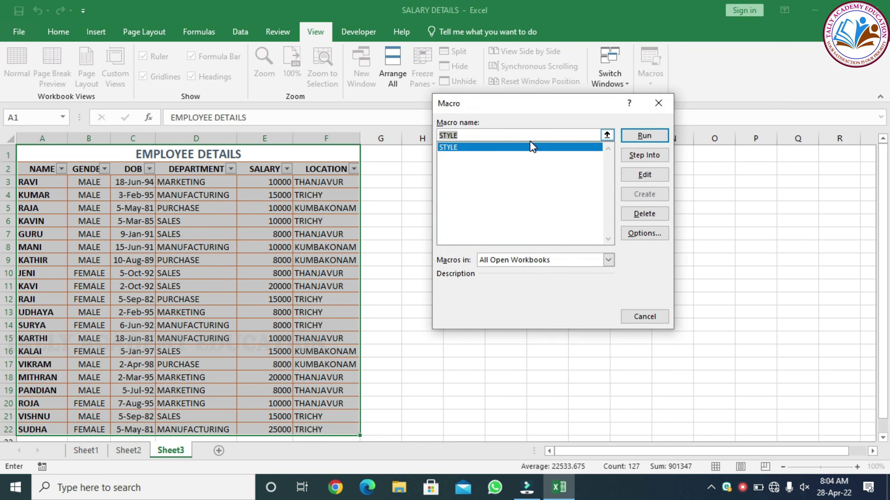
{"action": "left_click", "coordinate": [644, 136]}
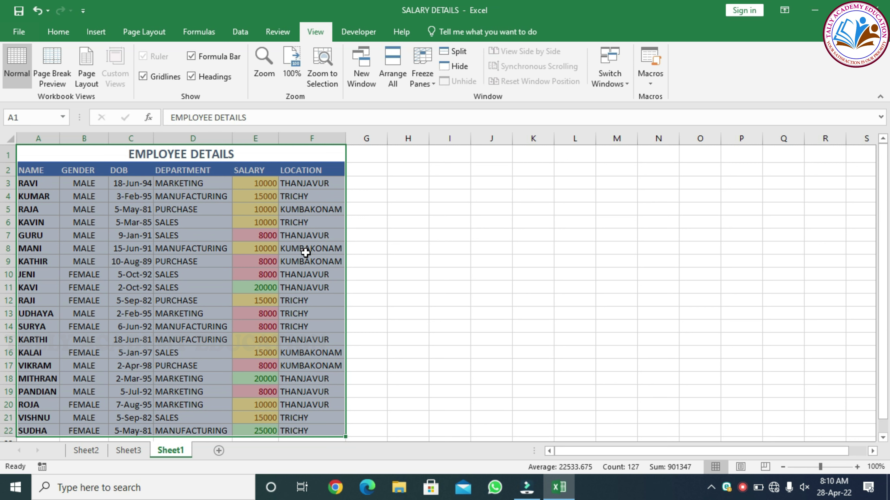
{"action": "scroll", "coordinate": [302, 260], "scroll_direction": "down", "scroll_amount": 1}
{"action": "left_click", "coordinate": [305, 261]}
{"action": "scroll", "coordinate": [313, 342], "scroll_direction": "up", "scroll_amount": 1}
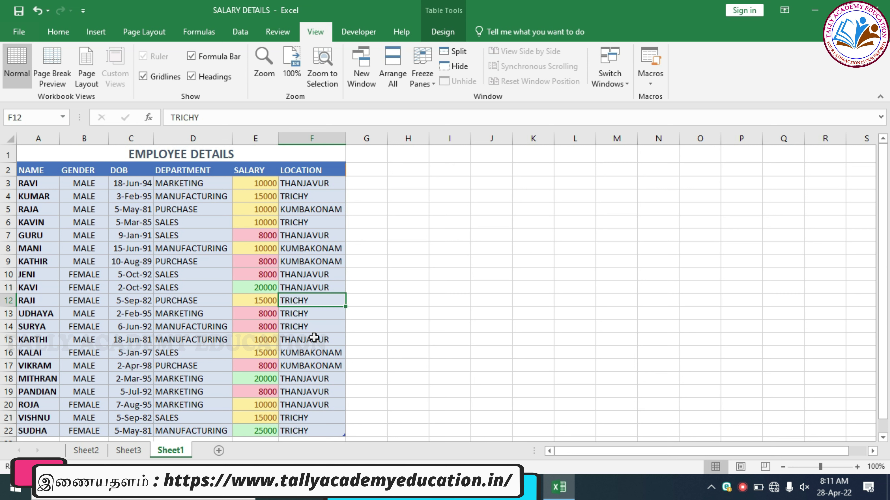
Save the SALARY DETAILS workbook in its current format, continuing as a macro-free workbook
{"action": "left_click", "coordinate": [19, 11]}
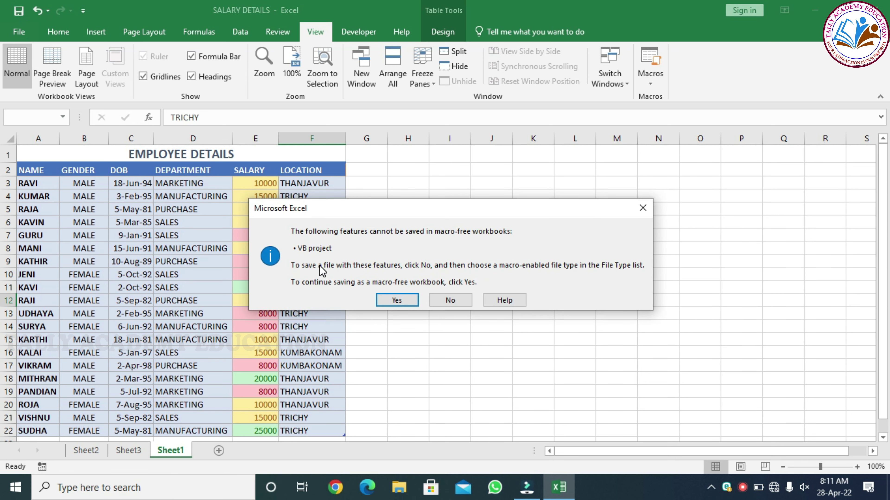
{"action": "left_click", "coordinate": [403, 300]}
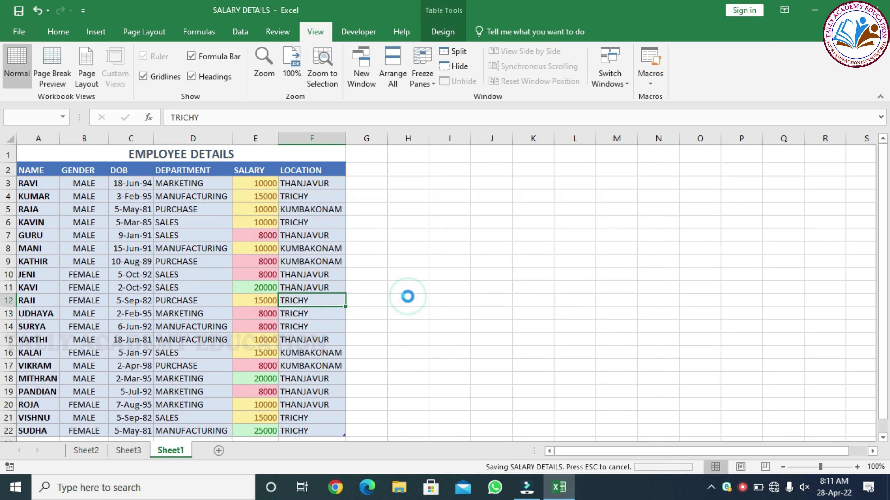
{"action": "left_click", "coordinate": [18, 30]}
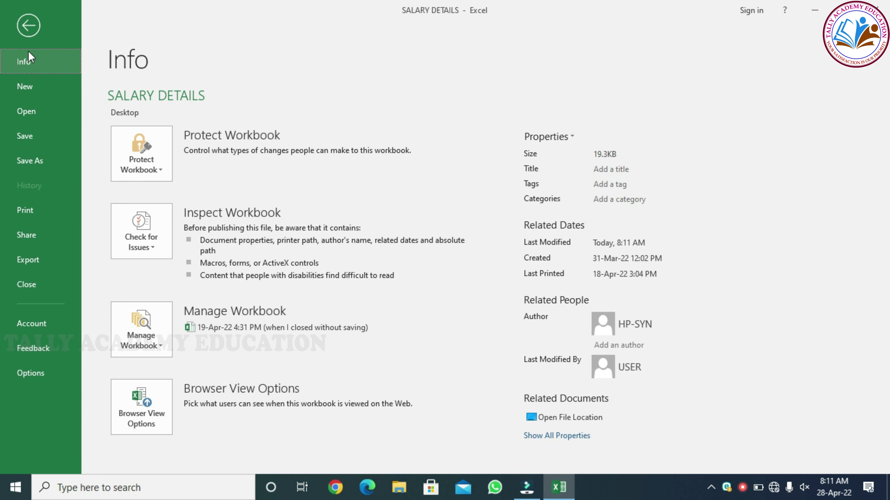
{"action": "left_click", "coordinate": [28, 26]}
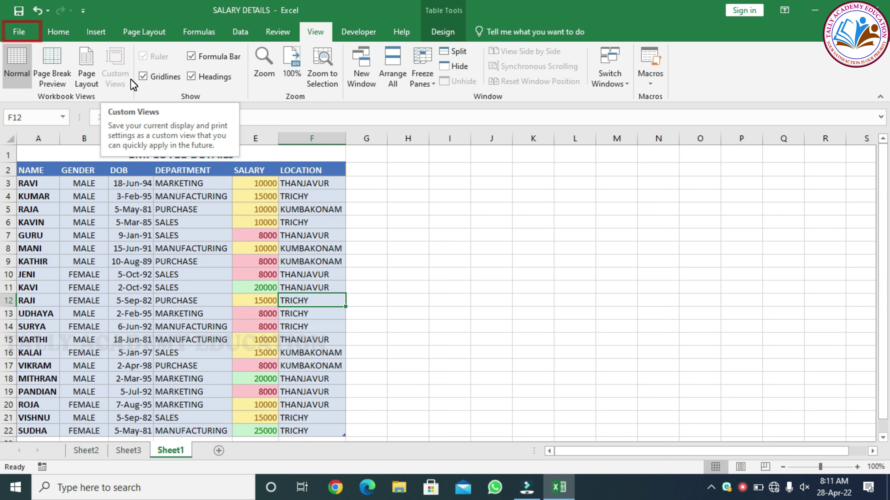
Save a copy of SALARY DETAILS to the Desktop as an Excel Macro-Enabled Workbook
{"action": "left_click", "coordinate": [25, 33]}
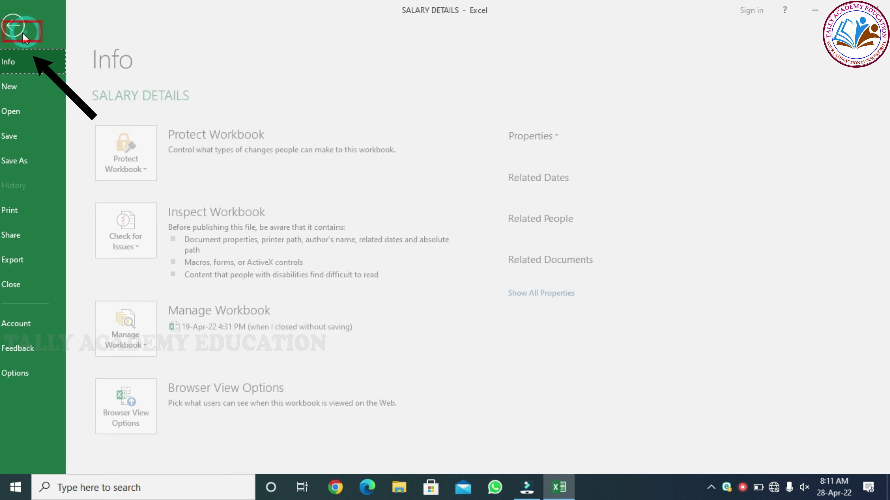
{"action": "left_click", "coordinate": [48, 162]}
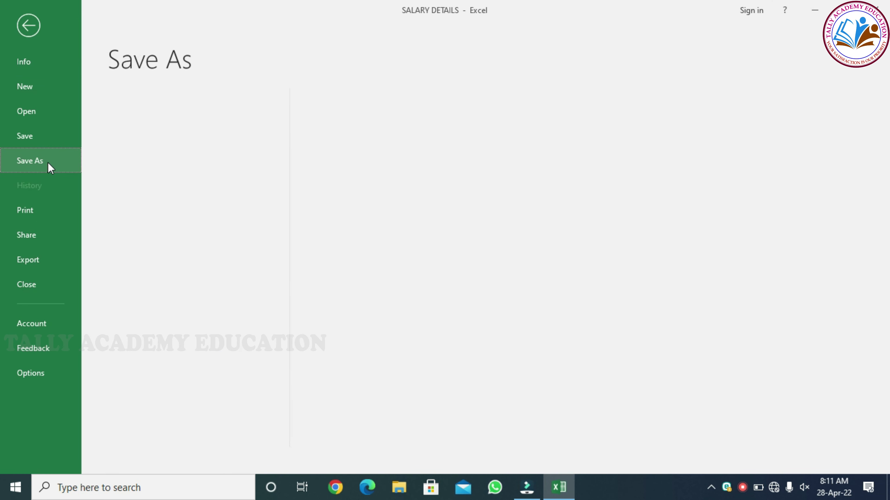
{"action": "left_click", "coordinate": [373, 131]}
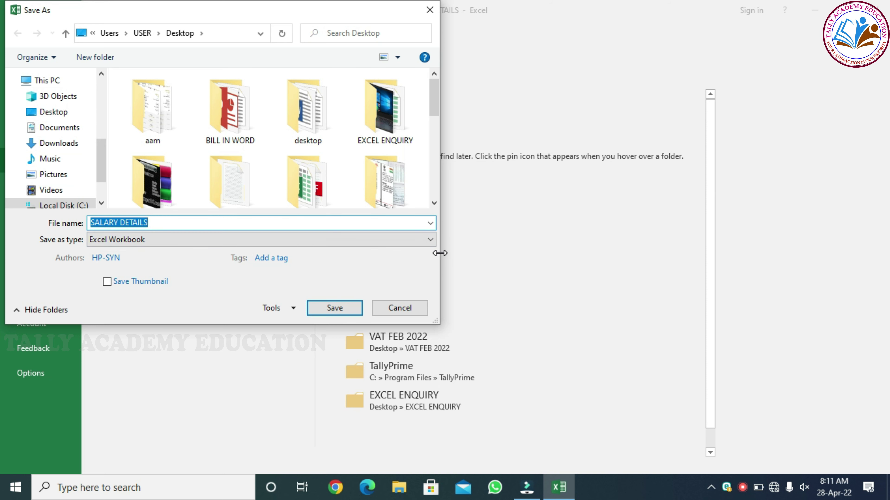
{"action": "left_click", "coordinate": [430, 241]}
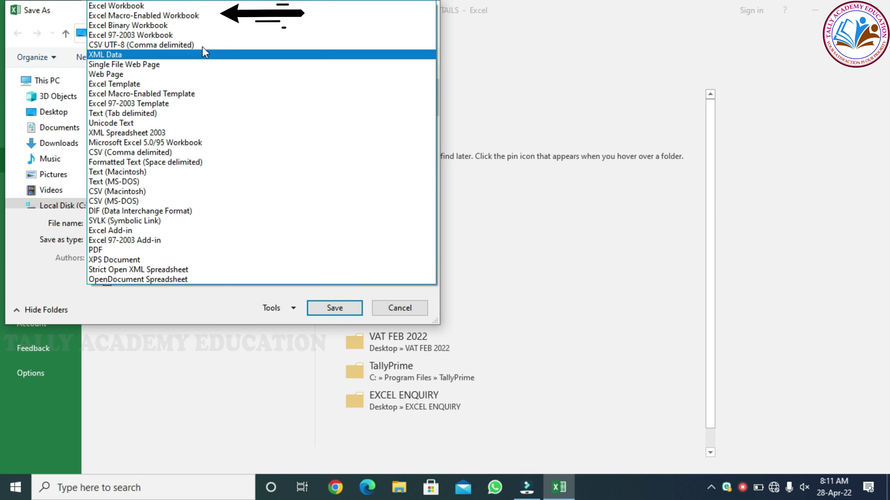
{"action": "left_click", "coordinate": [193, 16]}
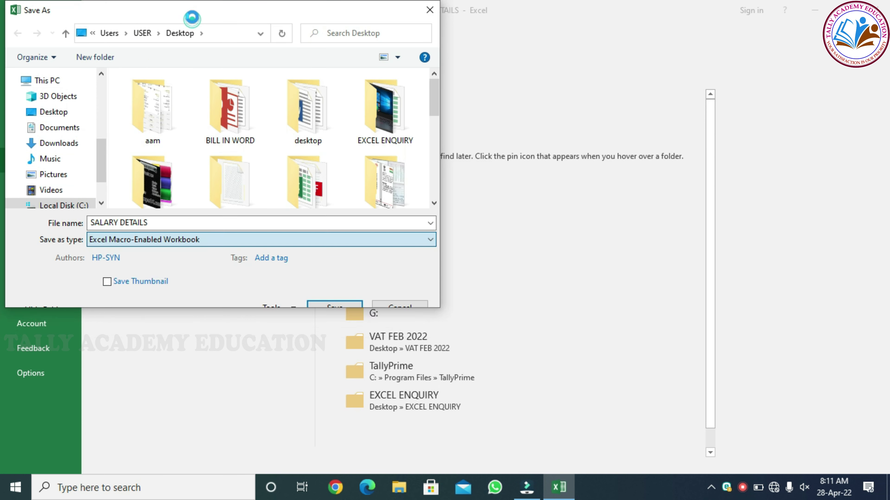
{"action": "left_click", "coordinate": [327, 311]}
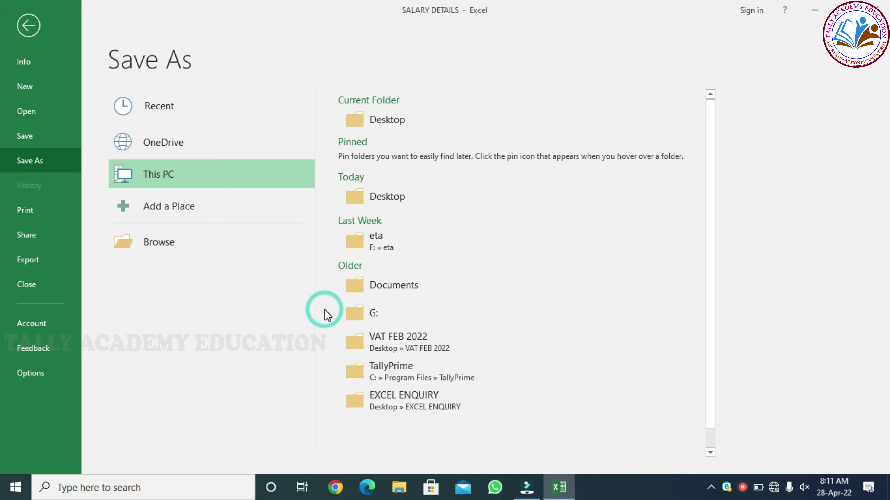